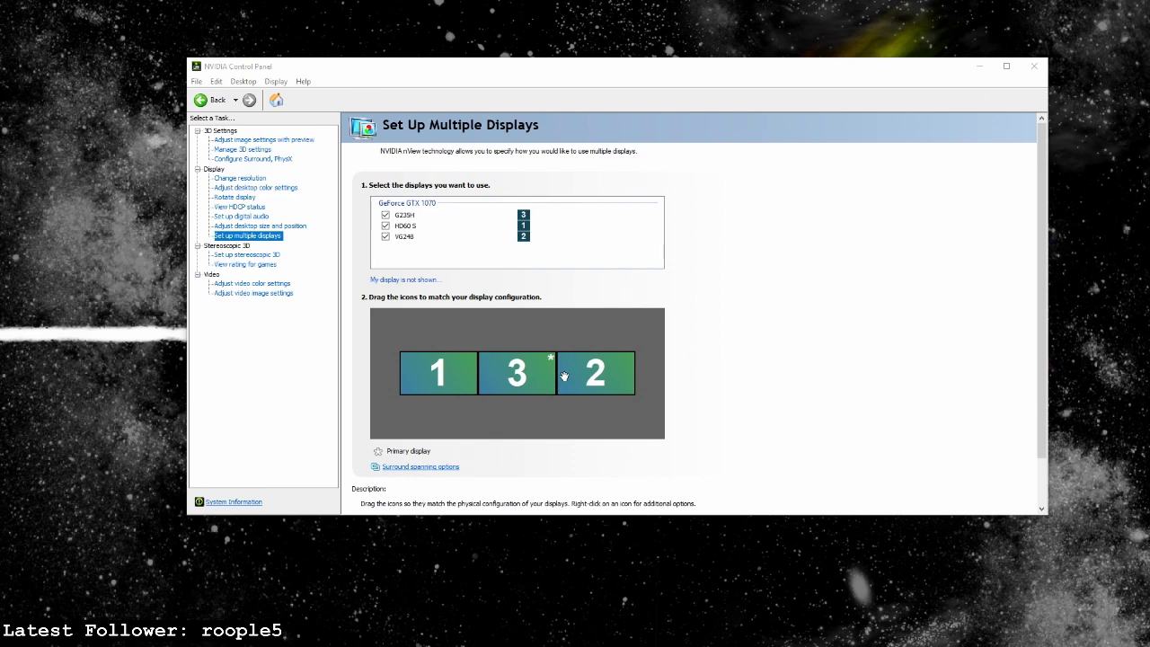
Return to the multiple displays setup and select the G235H, HD60 S and VG248 displays in turn
{"action": "left_click", "coordinate": [273, 189]}
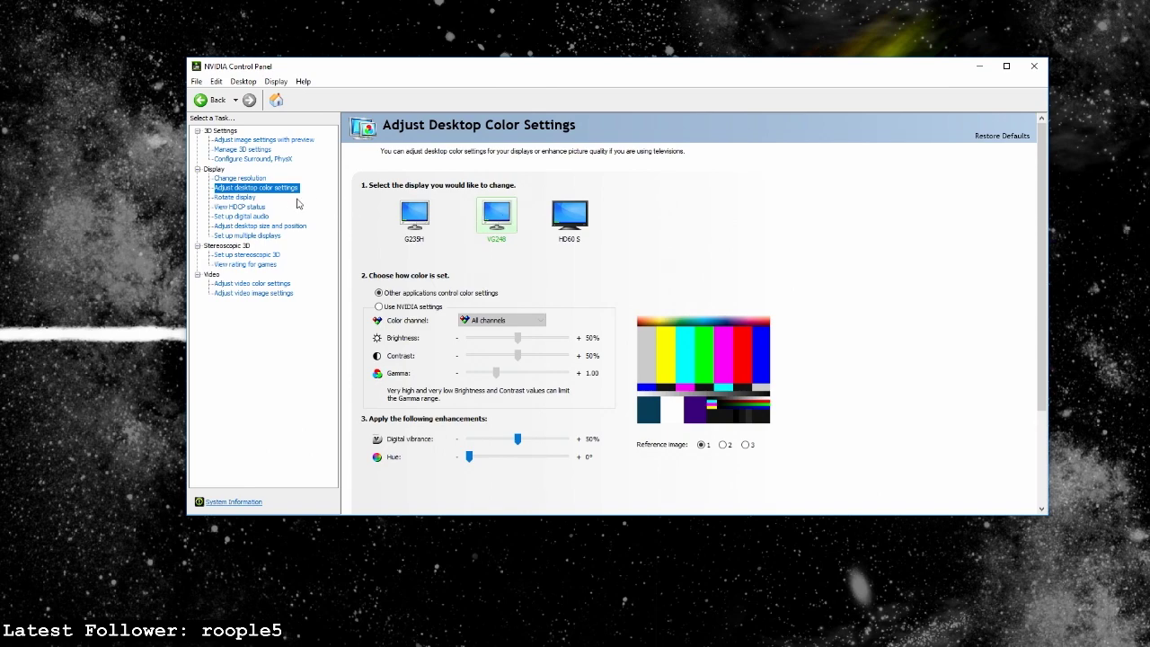
{"action": "left_click", "coordinate": [253, 180]}
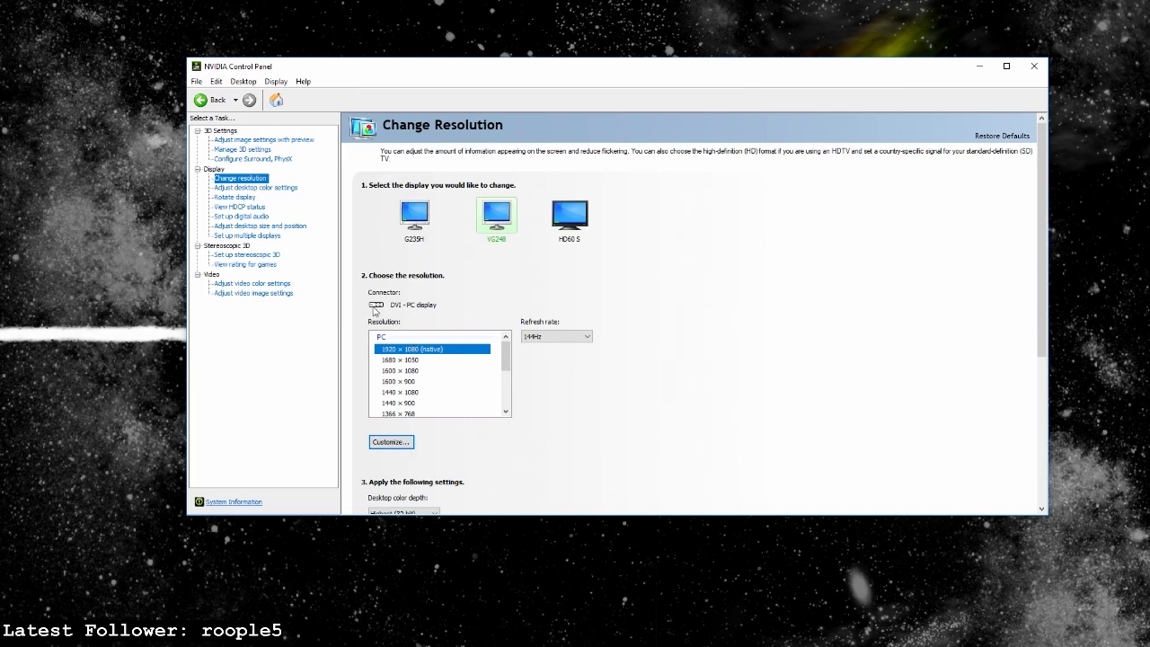
{"action": "left_click", "coordinate": [263, 236]}
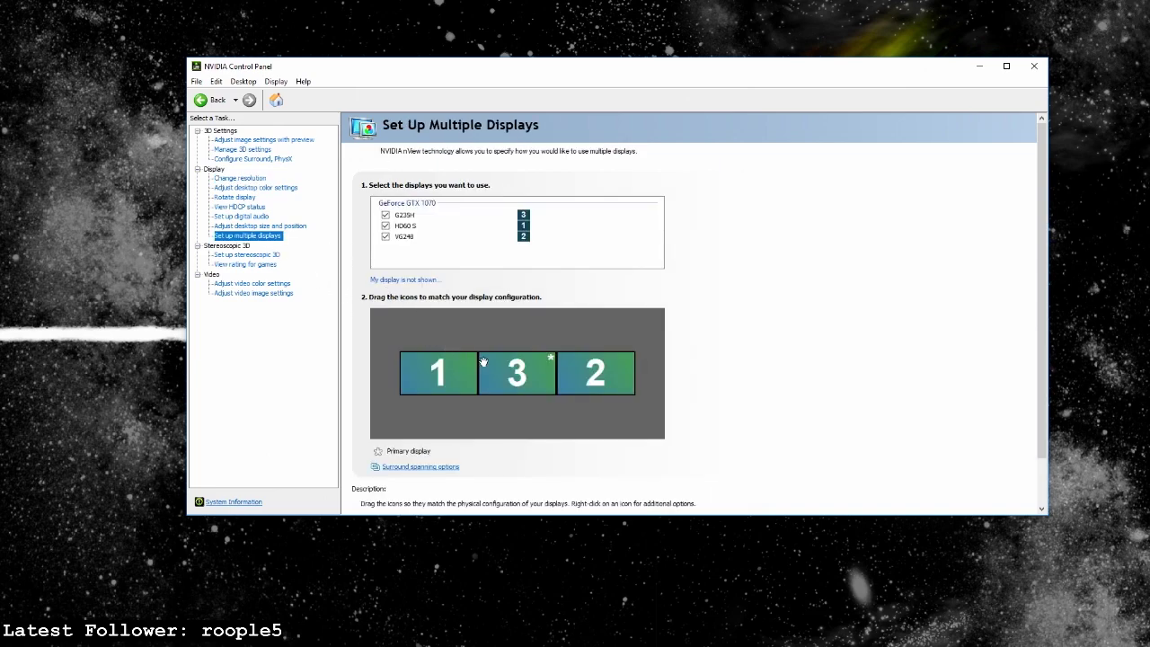
{"action": "left_click", "coordinate": [509, 372]}
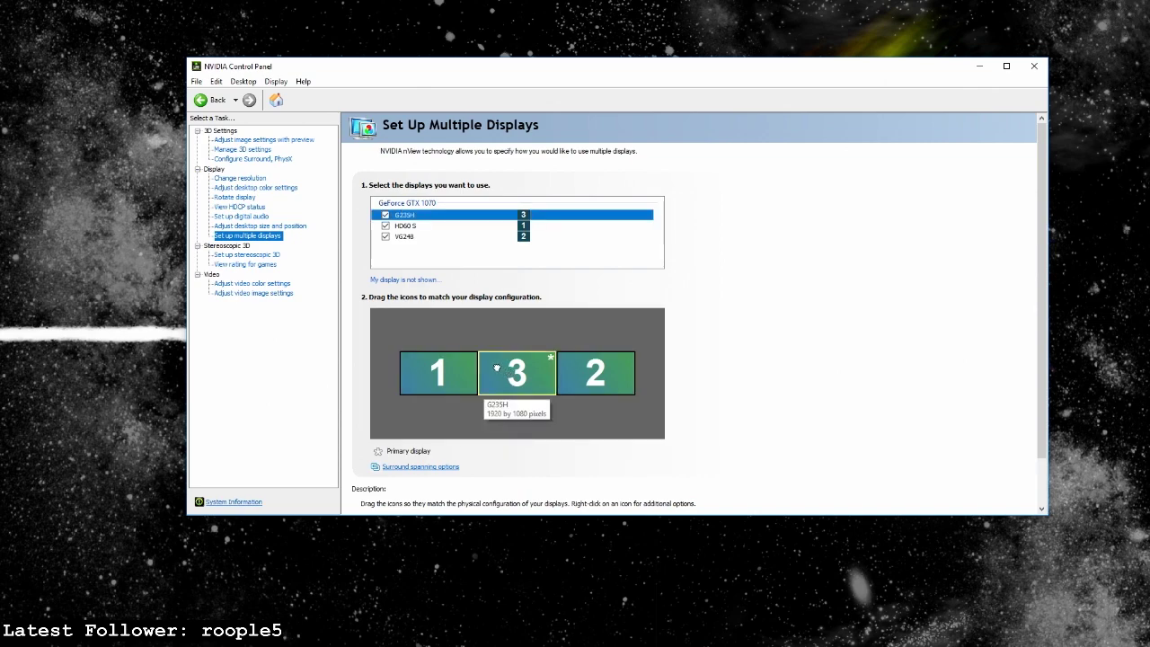
{"action": "left_click", "coordinate": [424, 226]}
{"action": "left_click", "coordinate": [422, 236]}
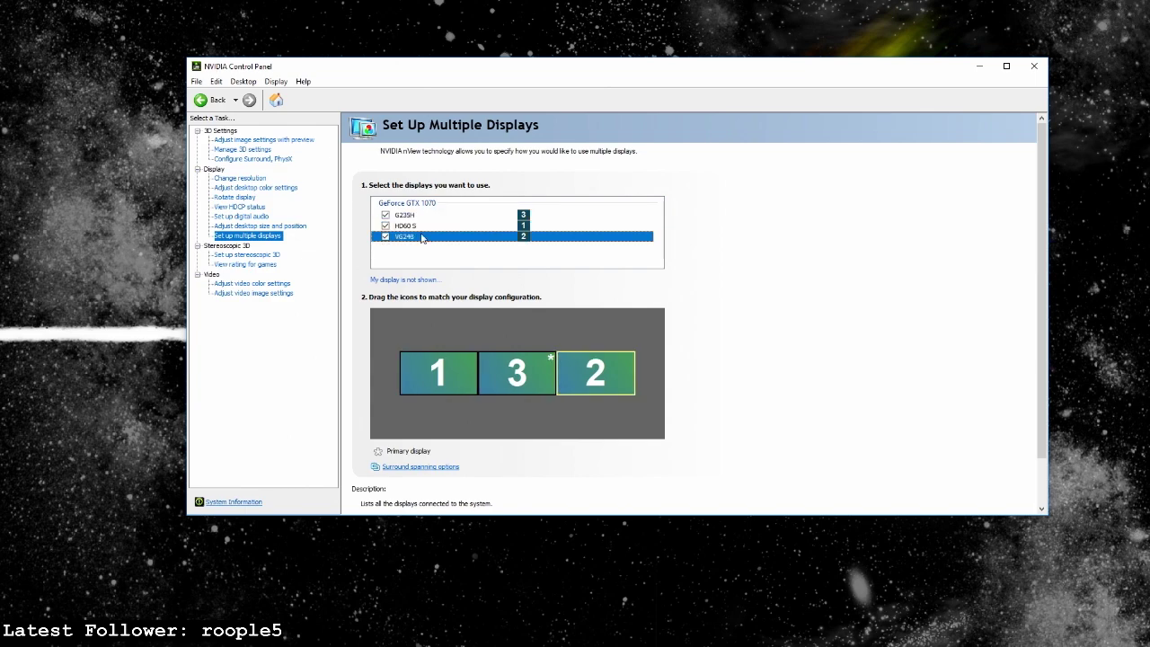
Clone the VG248 display with the HD60 S and apply the new layout
{"action": "right_click", "coordinate": [575, 363]}
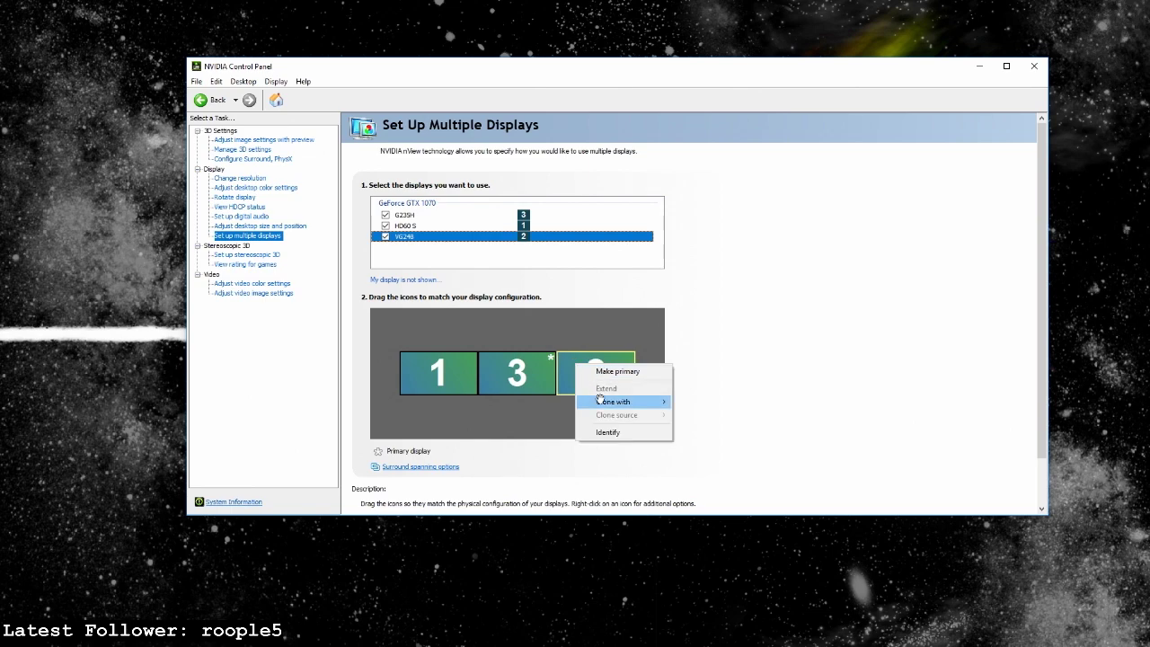
{"action": "mouse_move", "coordinate": [603, 402]}
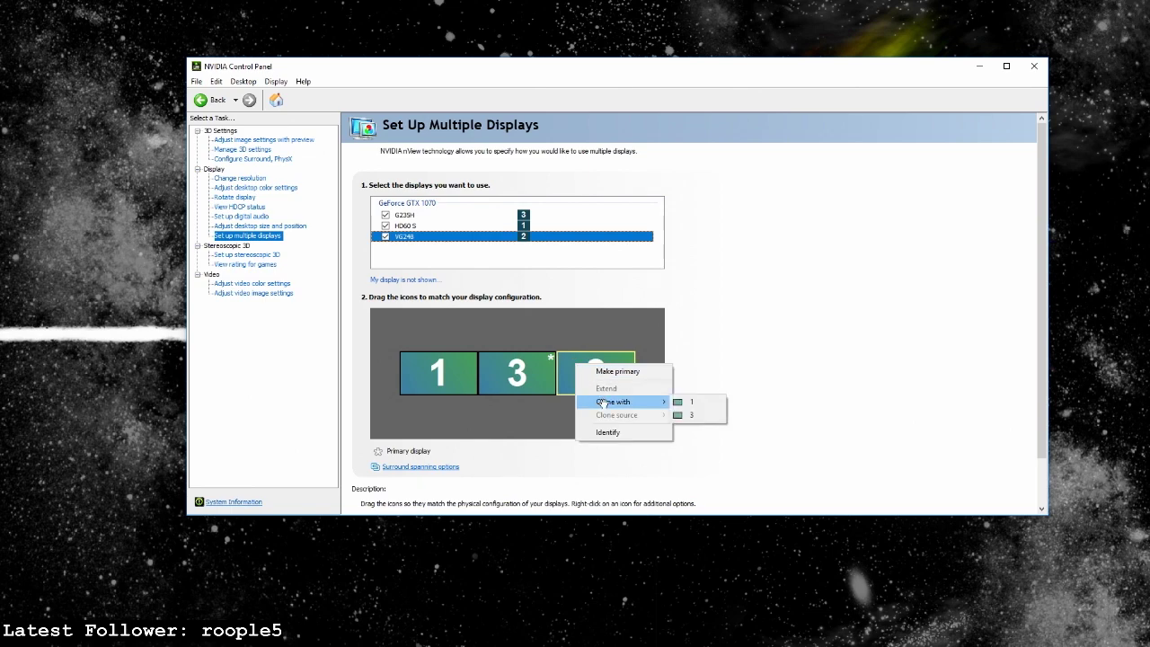
{"action": "left_click", "coordinate": [701, 411]}
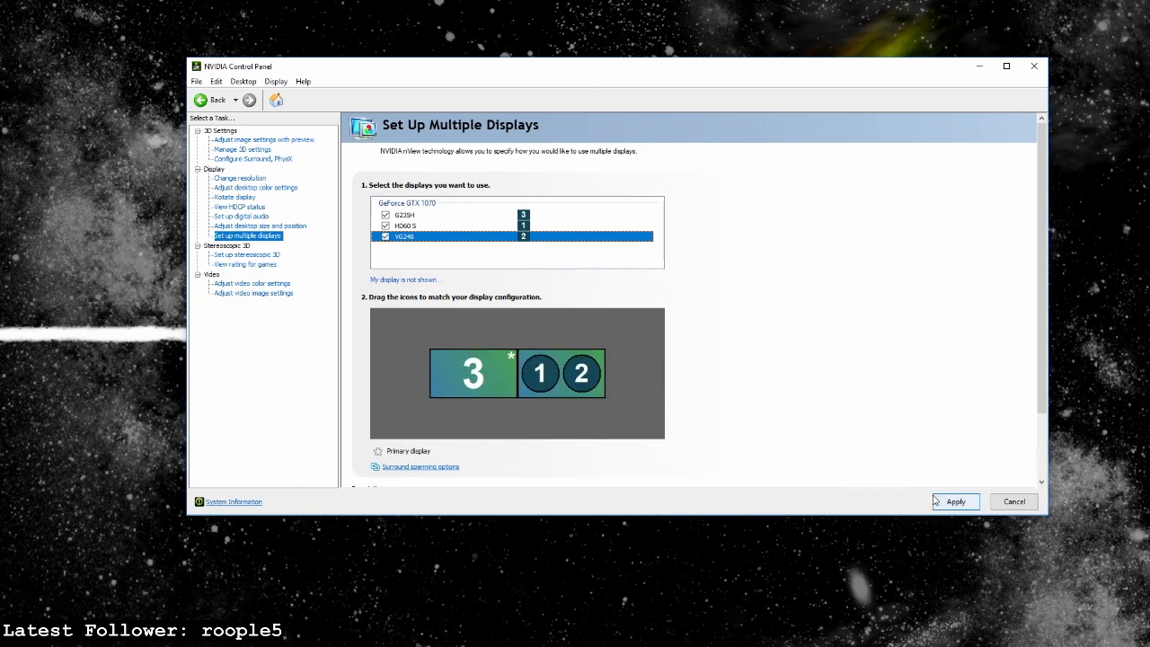
{"action": "left_click", "coordinate": [952, 502]}
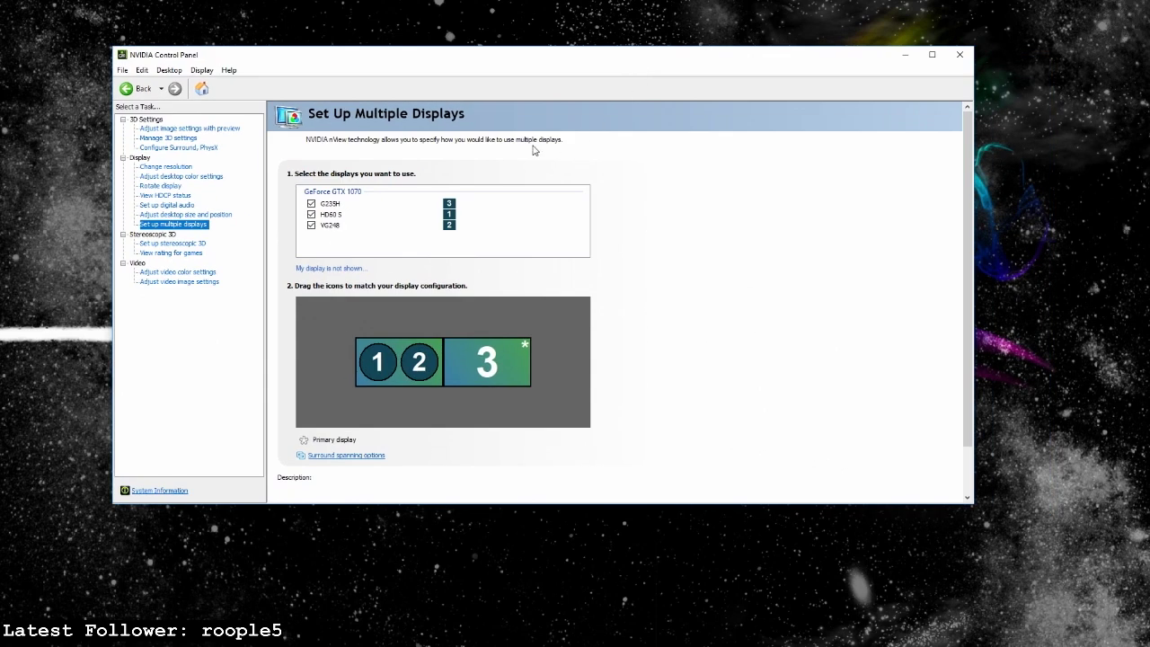
Set the VG248 monitor to 1600 × 1080 resolution and keep the change
{"action": "left_click", "coordinate": [195, 177]}
{"action": "left_click", "coordinate": [166, 166]}
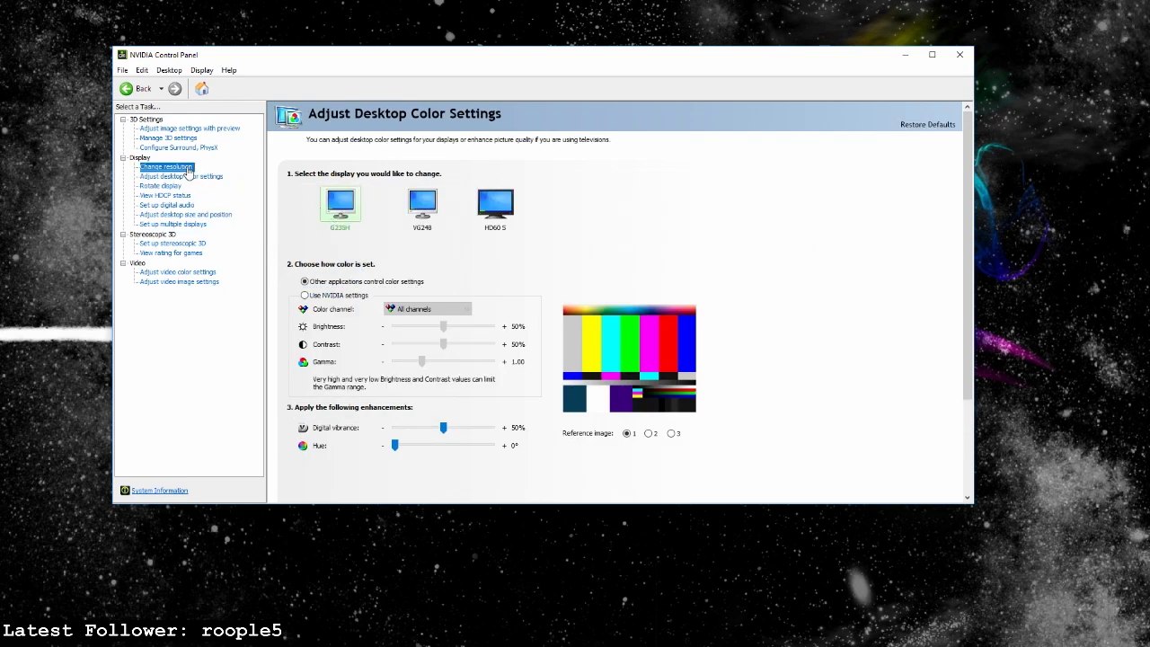
{"action": "left_click", "coordinate": [422, 204]}
{"action": "left_click", "coordinate": [508, 208]}
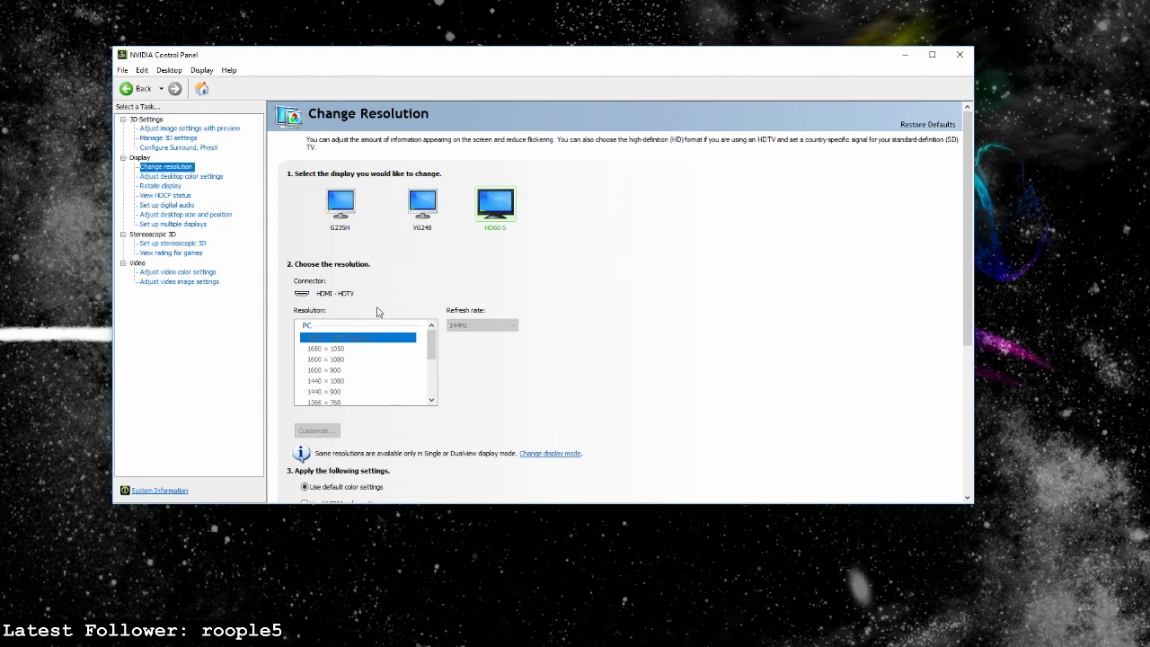
{"action": "left_click", "coordinate": [410, 203]}
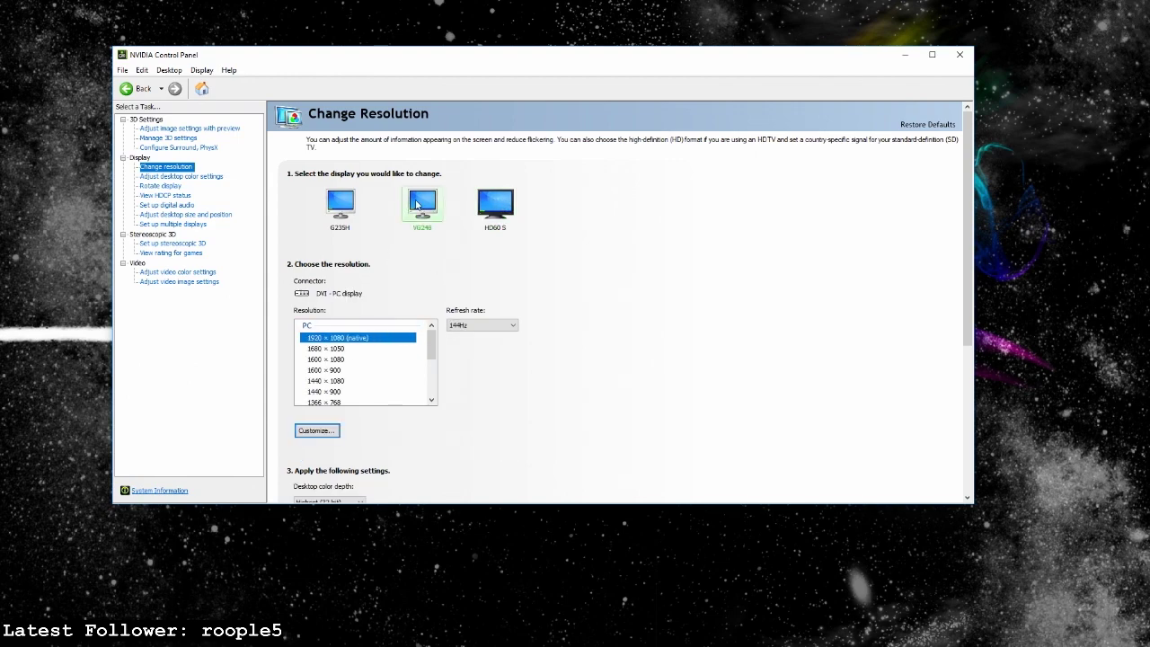
{"action": "left_click", "coordinate": [350, 360]}
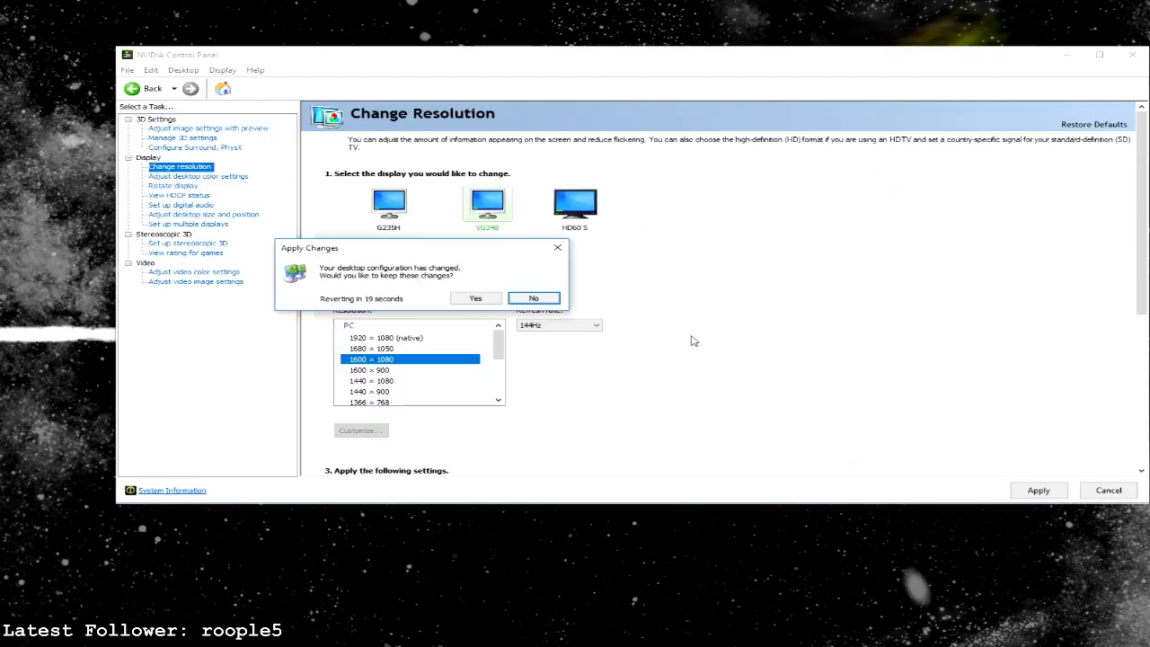
{"action": "left_click", "coordinate": [476, 297]}
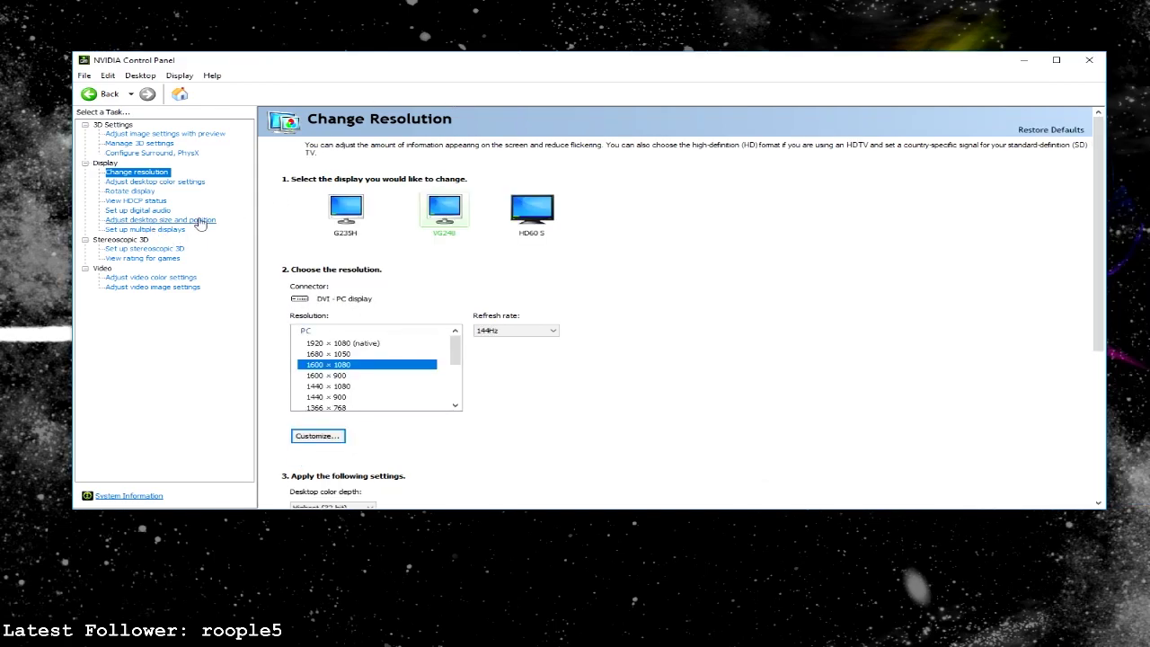
Compare the VG248 and HD60 S scaling settings, confirming VG248 uses full-screen scaling on the GPU
{"action": "left_click", "coordinate": [176, 221]}
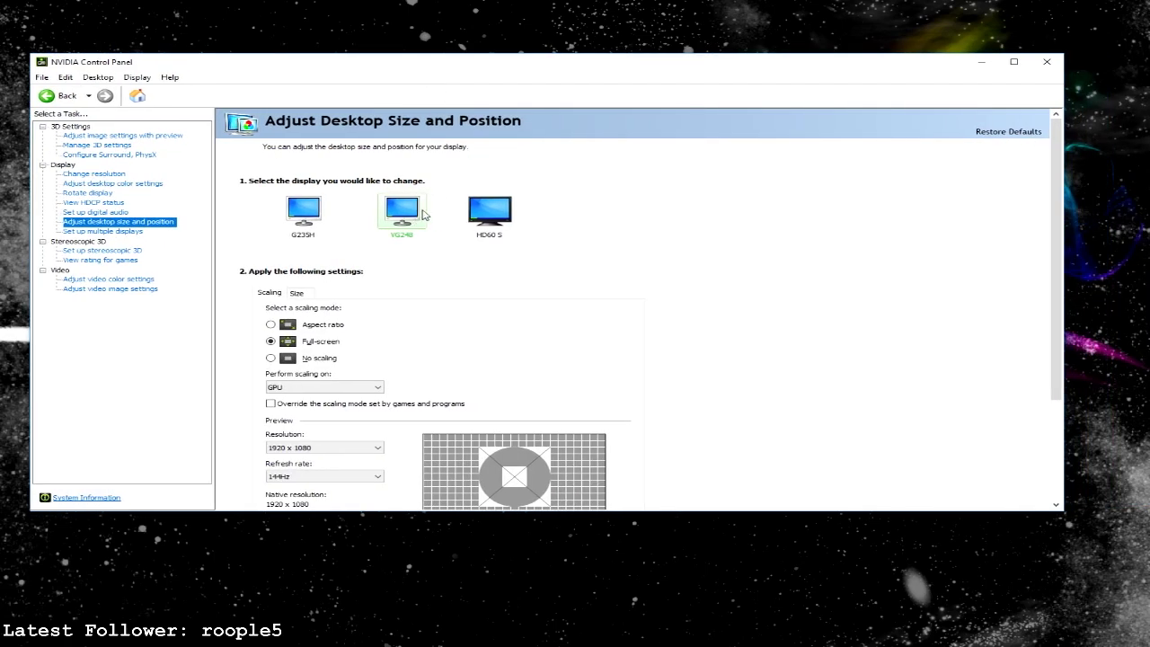
{"action": "left_click", "coordinate": [485, 216]}
{"action": "left_click", "coordinate": [411, 215]}
{"action": "left_click", "coordinate": [494, 217]}
{"action": "left_click", "coordinate": [409, 216]}
{"action": "left_click", "coordinate": [484, 220]}
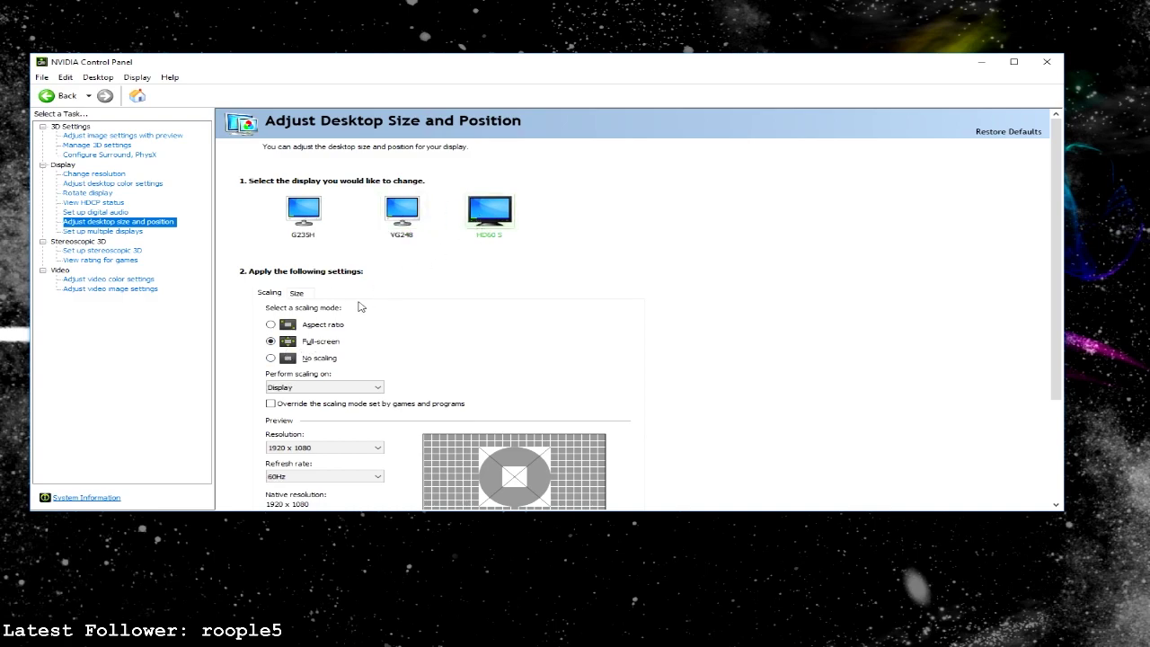
{"action": "left_click", "coordinate": [409, 217]}
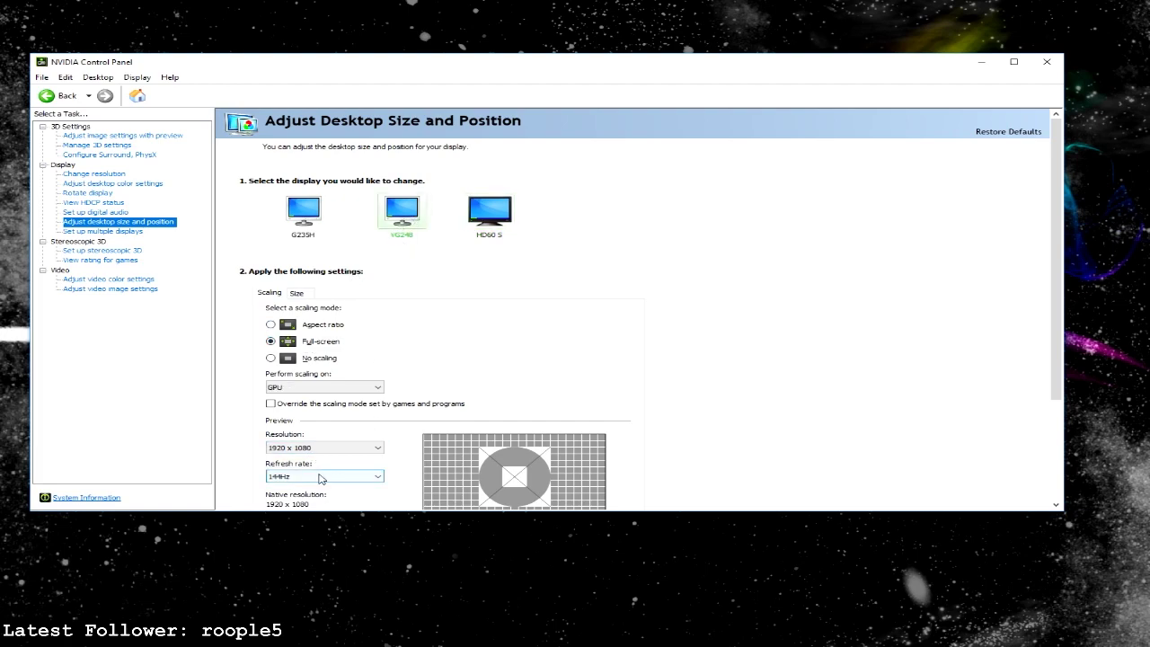
{"action": "scroll", "coordinate": [494, 405], "scroll_direction": "down", "scroll_amount": 1}
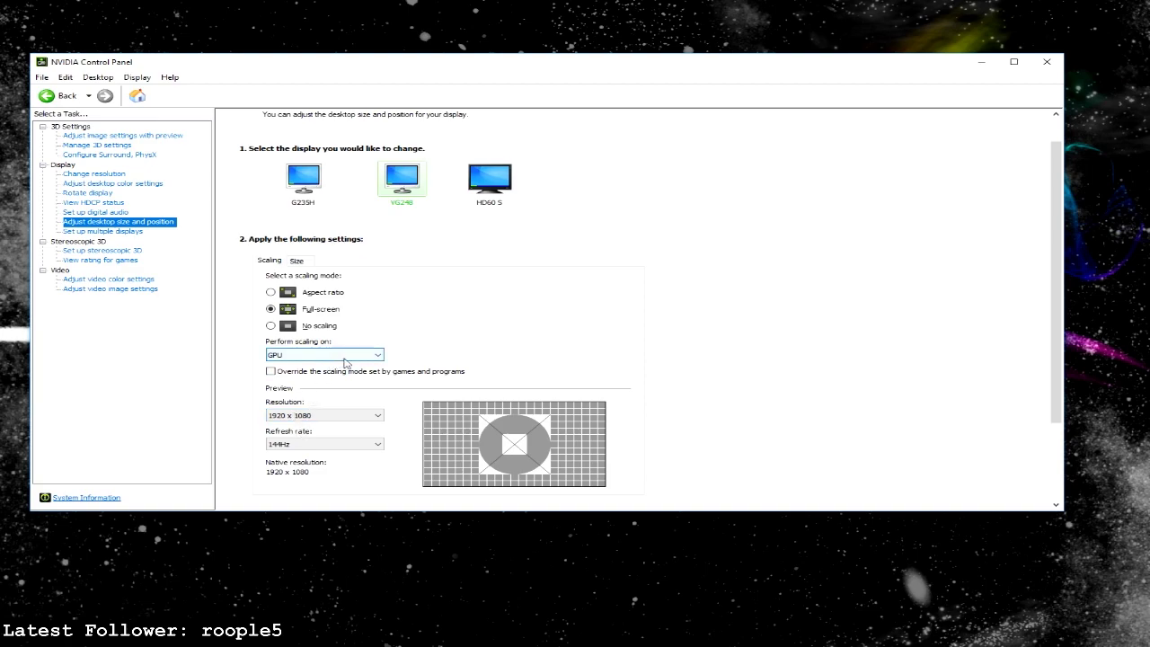
{"action": "scroll", "coordinate": [505, 308], "scroll_direction": "up", "scroll_amount": 1}
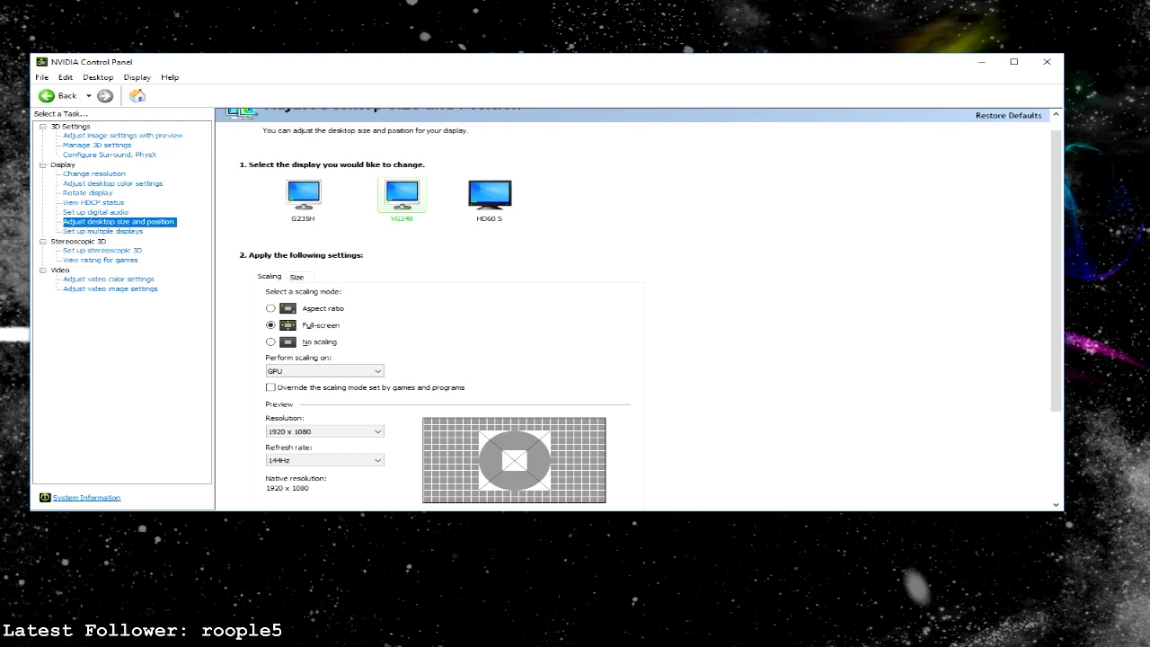
{"action": "scroll", "coordinate": [763, 368], "scroll_direction": "up", "scroll_amount": 1}
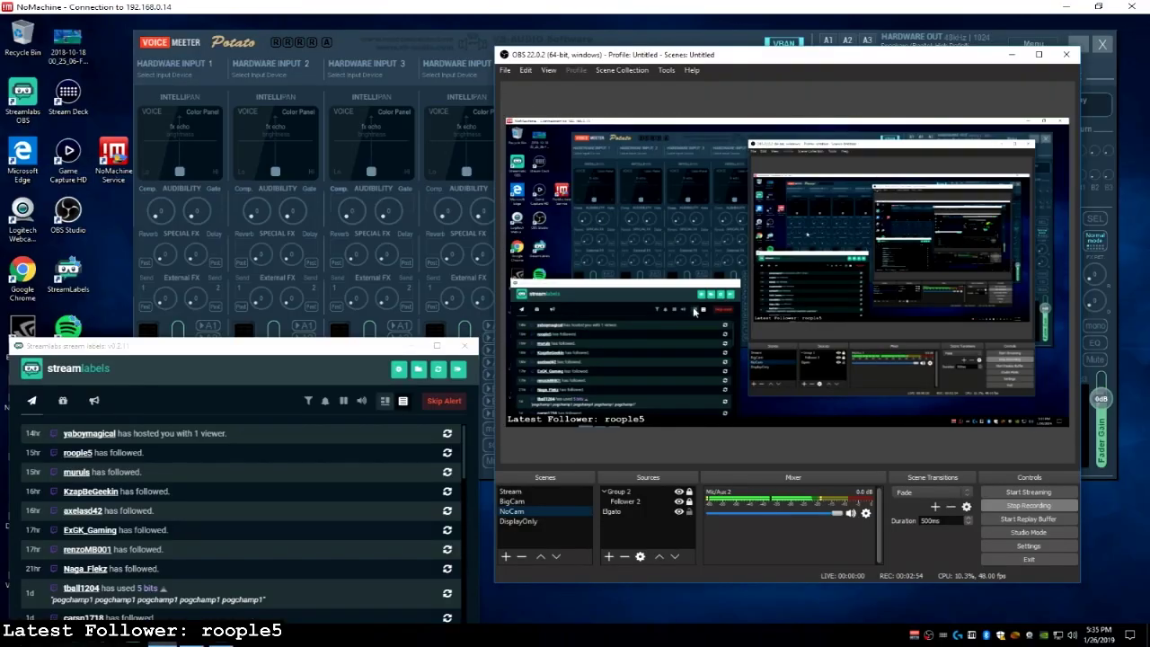
{"action": "left_click", "coordinate": [505, 70]}
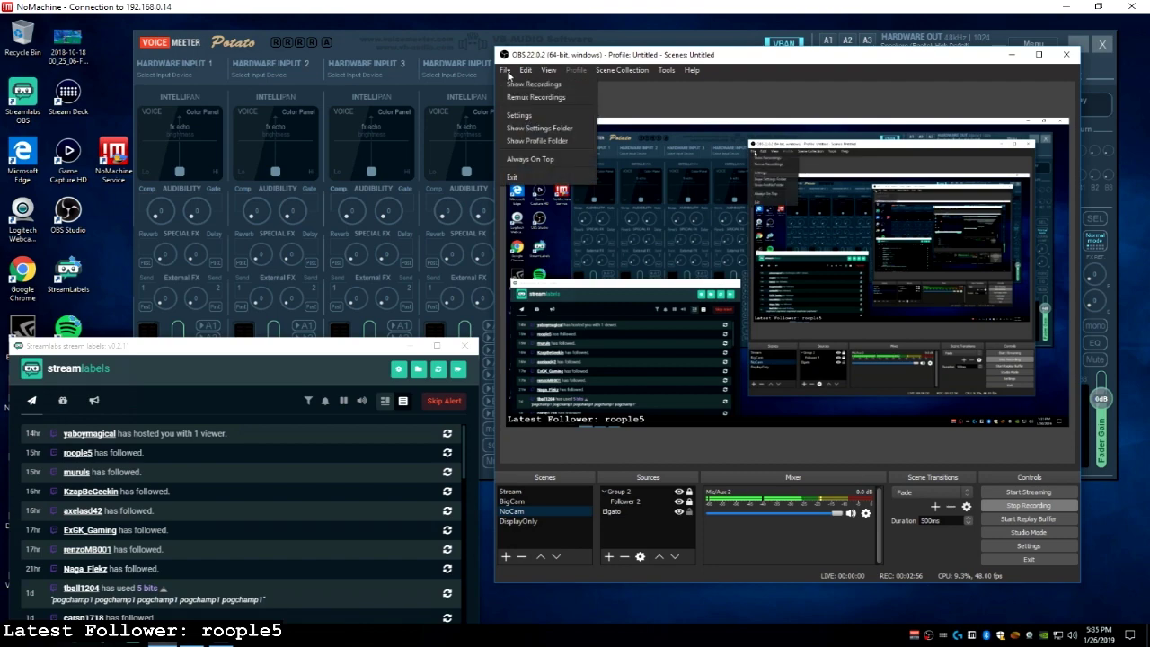
{"action": "left_click", "coordinate": [524, 116]}
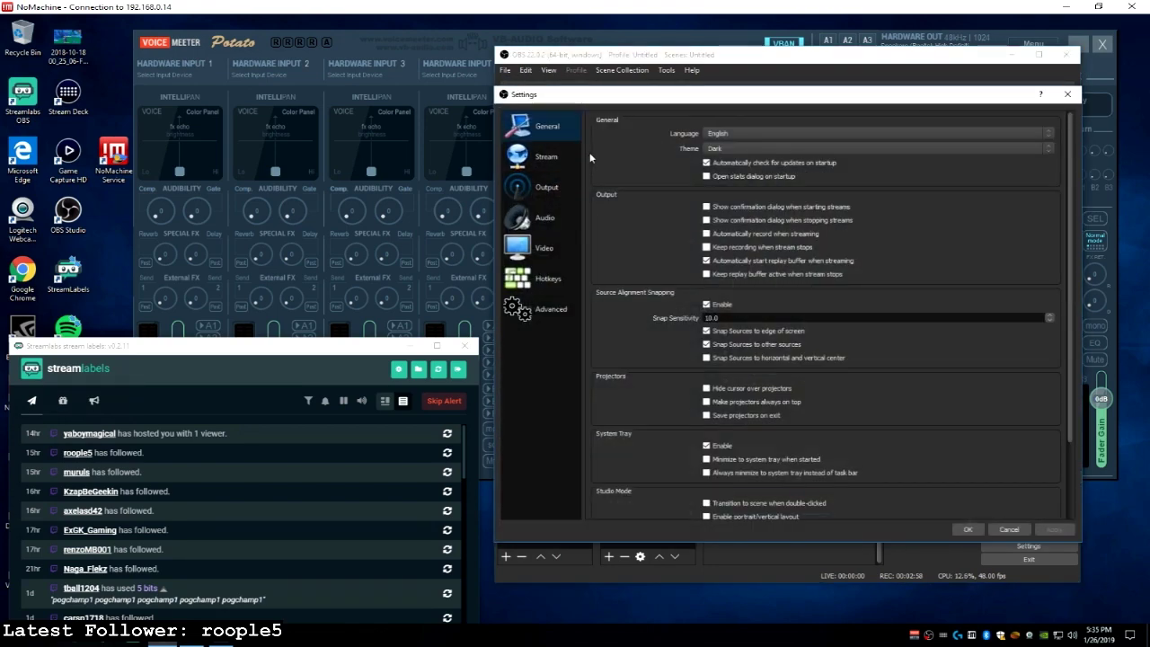
{"action": "left_click", "coordinate": [311, 192]}
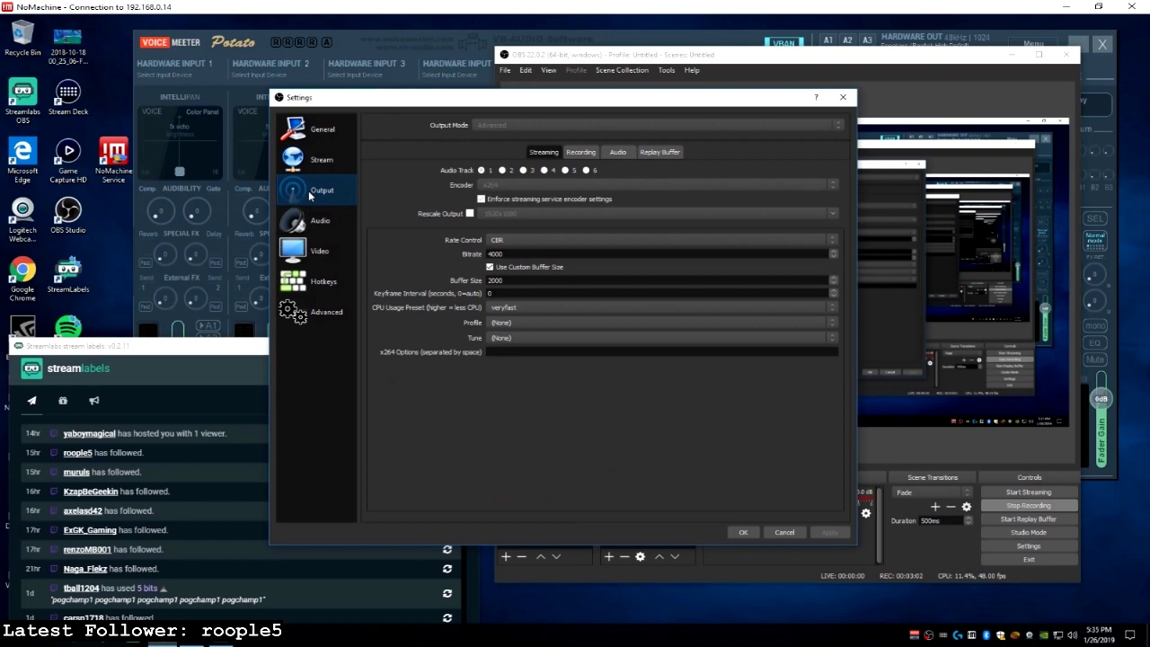
{"action": "left_click", "coordinate": [316, 252]}
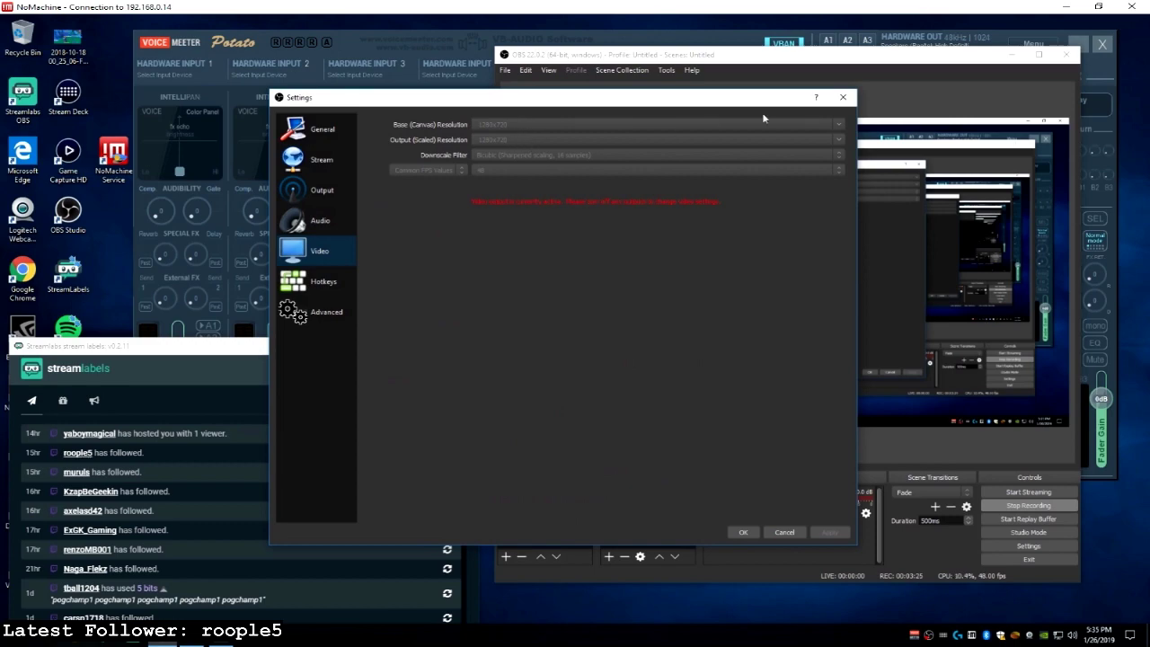
{"action": "left_click", "coordinate": [843, 99]}
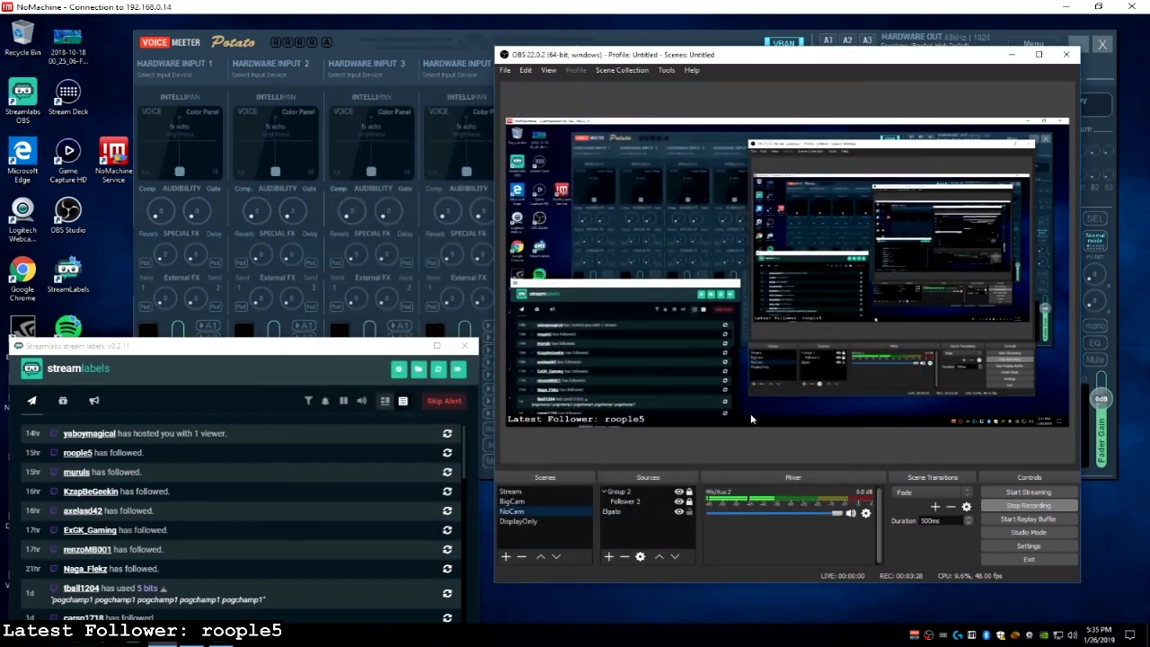
Stretch the Elgato capture source to fill the whole OBS canvas
{"action": "left_click", "coordinate": [634, 510]}
{"action": "right_click", "coordinate": [637, 510]}
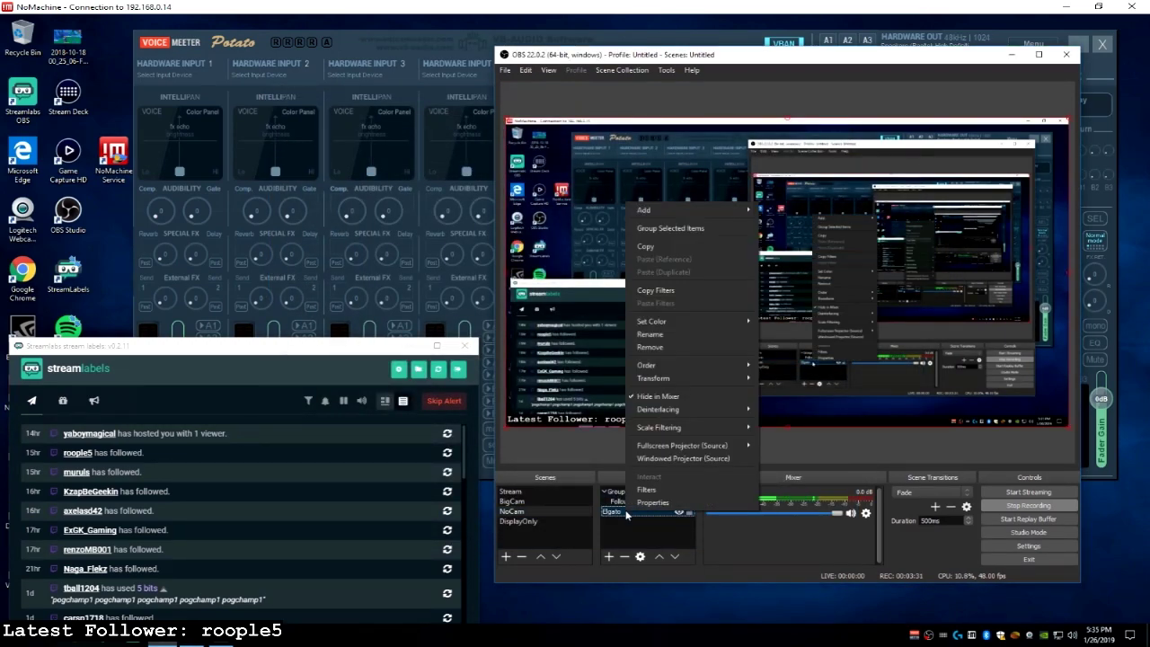
{"action": "mouse_move", "coordinate": [700, 381]}
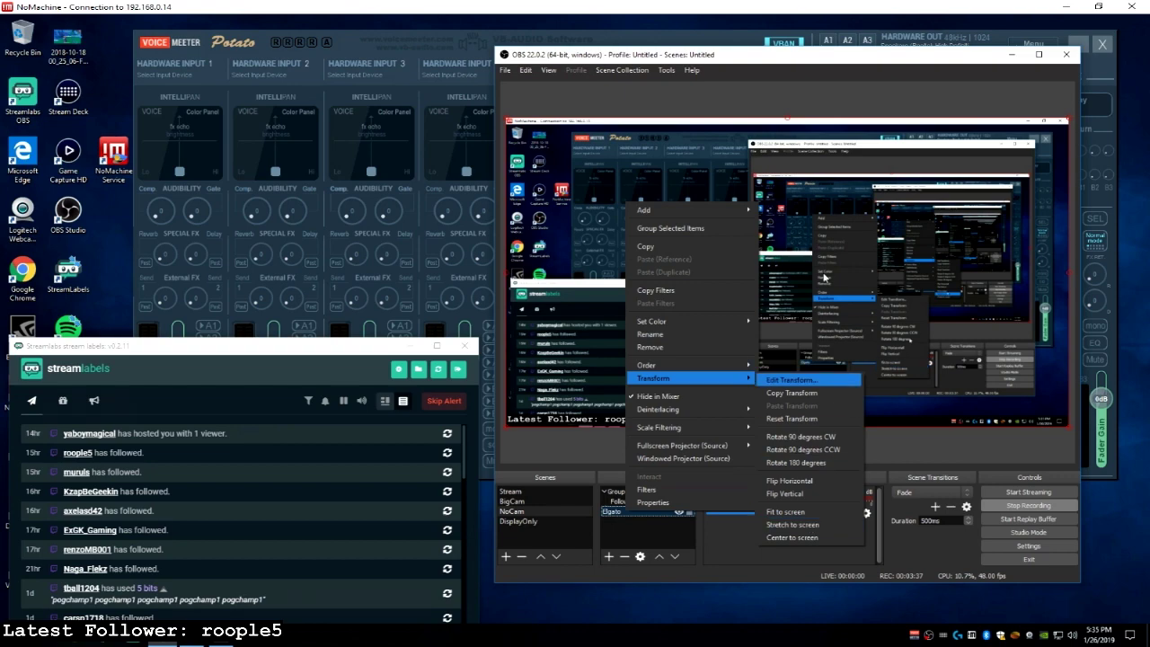
{"action": "left_click", "coordinate": [713, 99]}
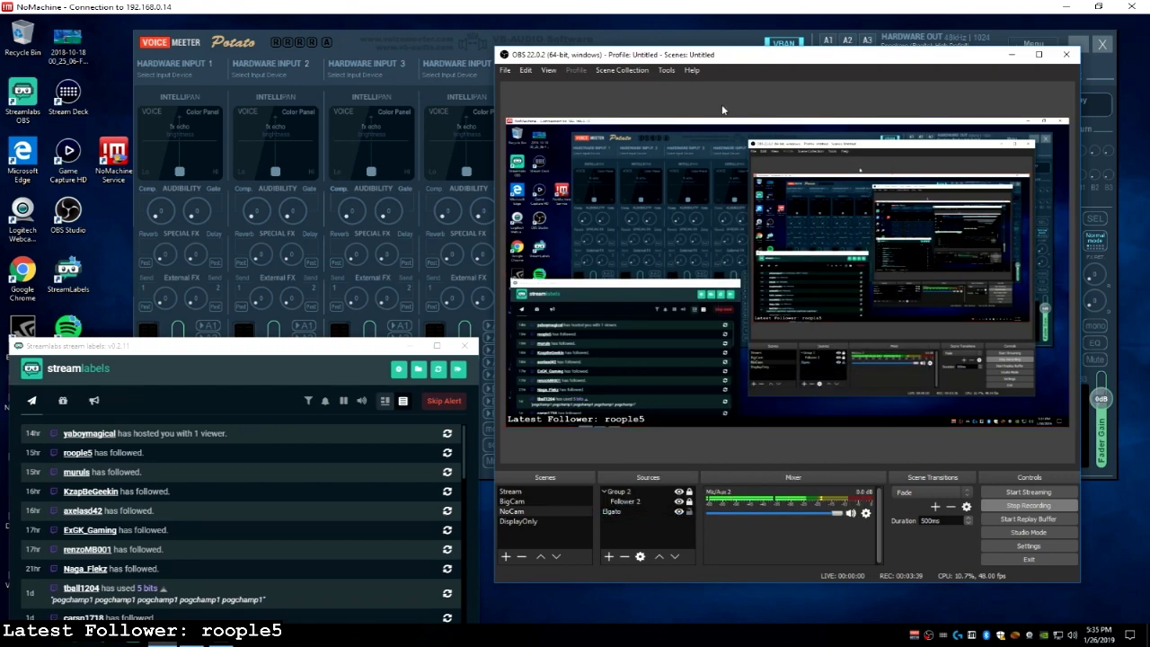